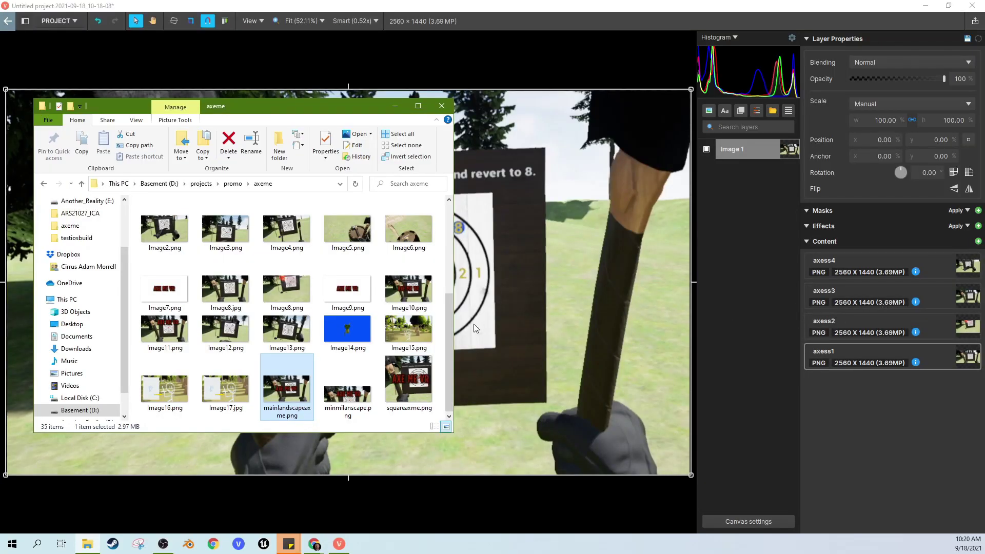
pyautogui.scroll(3, 448, 334)
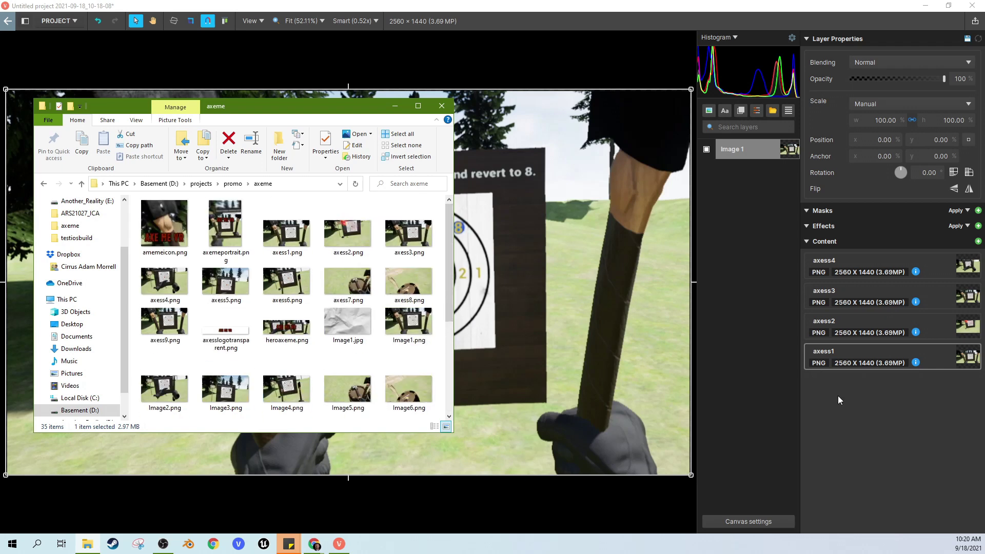
# Move the File Explorer window showing the axeme screenshots up and over the canvas.
pyautogui.moveTo(260, 112); pyautogui.dragTo(612, 208)
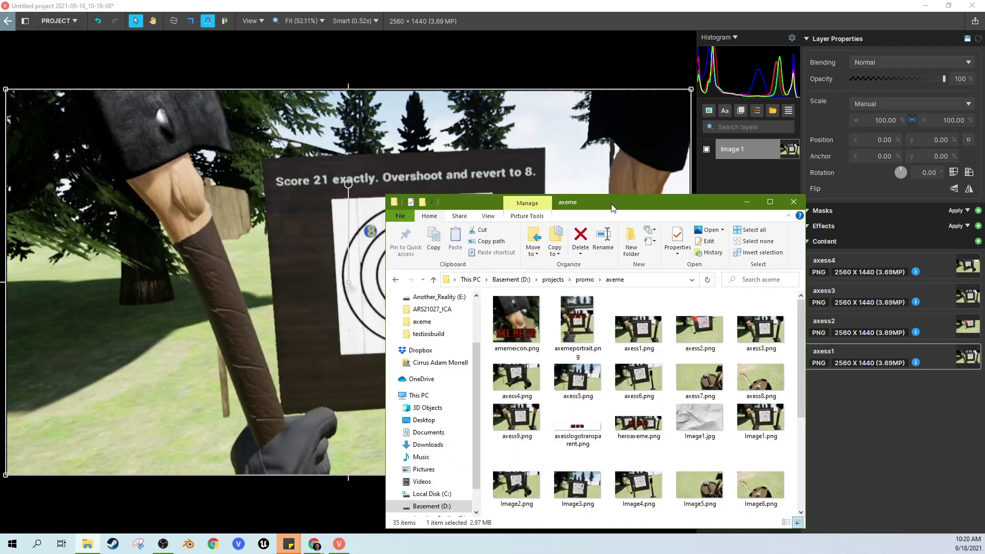
pyautogui.moveTo(613, 209)
pyautogui.mouseDown()
pyautogui.moveTo(690, 182)
pyautogui.moveTo(617, 168)
pyautogui.mouseUp()
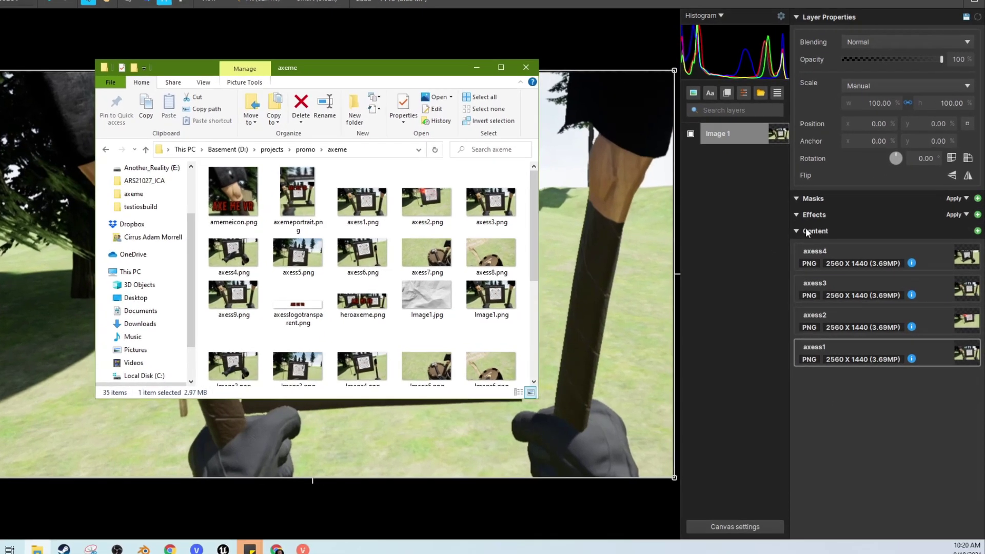
# Preview the axess4, axess3, axess2 and axess1 screenshots from the layer's content on the canvas.
pyautogui.click(806, 235)
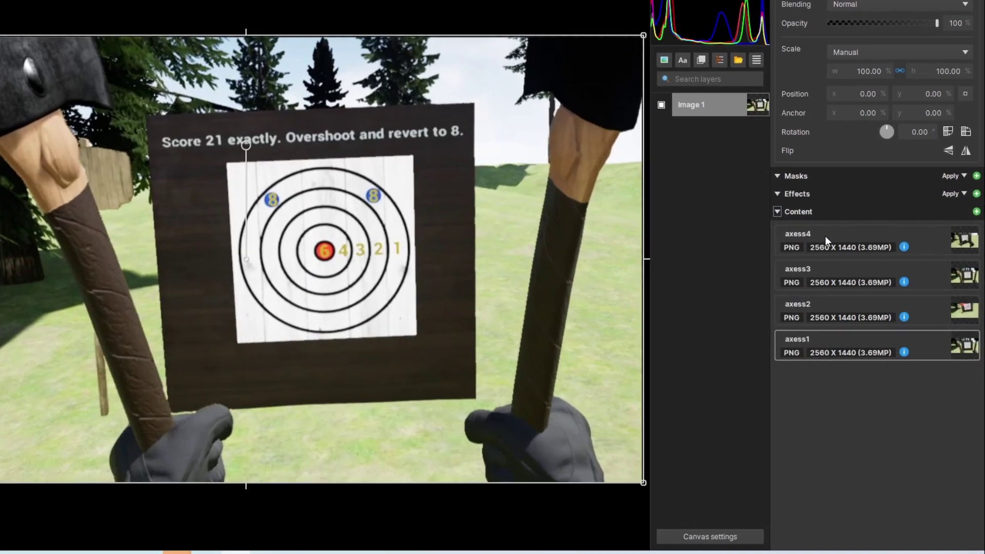
pyautogui.click(820, 231)
pyautogui.click(835, 260)
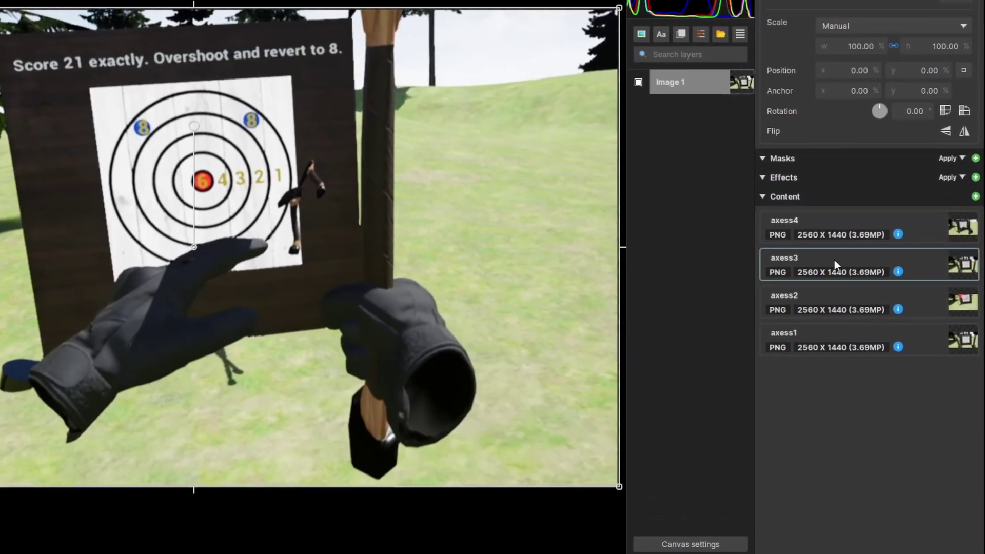
pyautogui.click(814, 288)
pyautogui.click(807, 325)
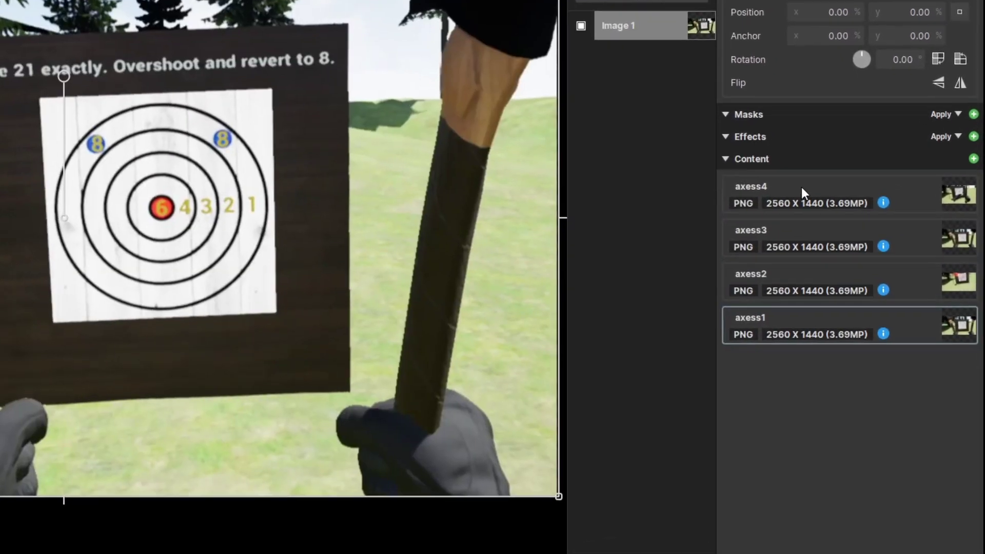
pyautogui.click(826, 264)
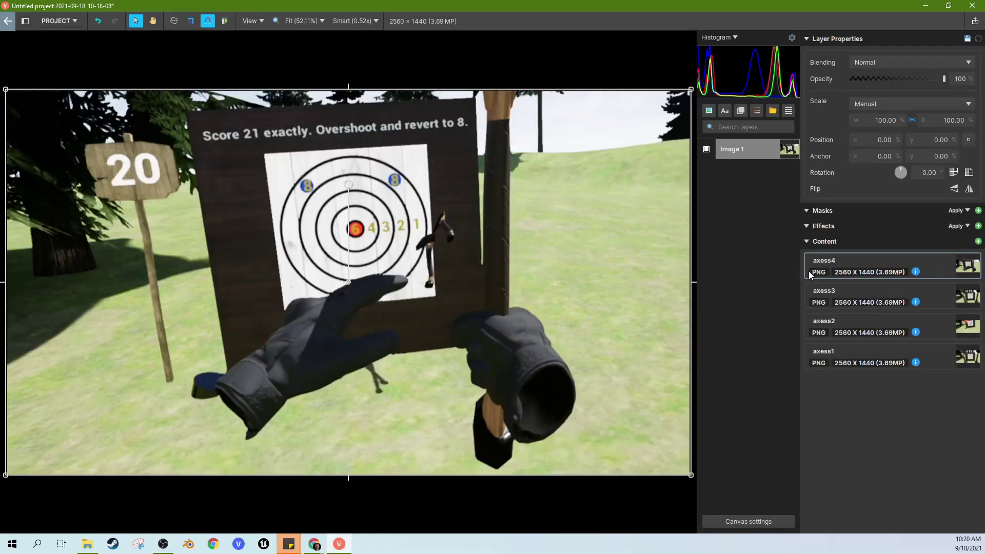
# Compare the axess3 and axess4 screenshots, then bring up the Add Effect list.
pyautogui.click(853, 284)
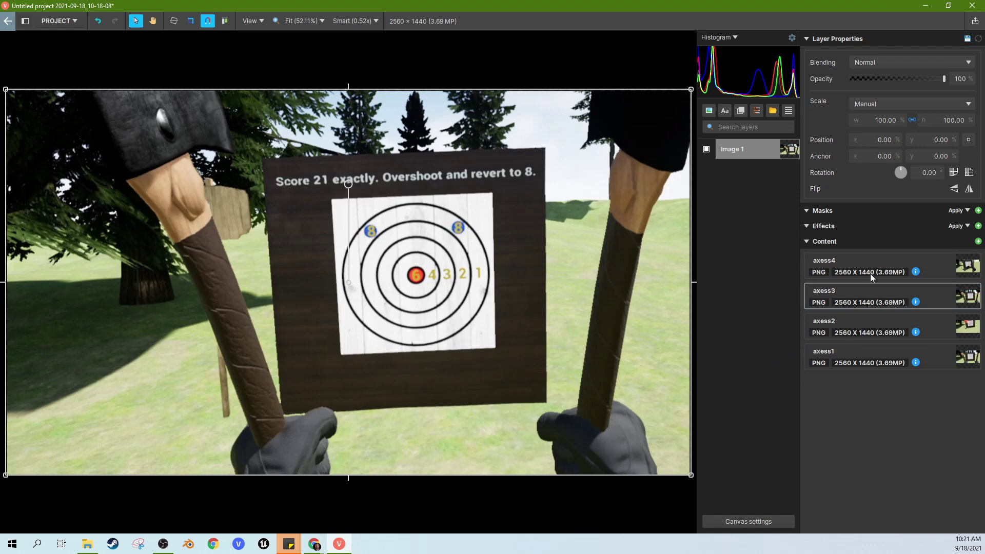
pyautogui.click(877, 259)
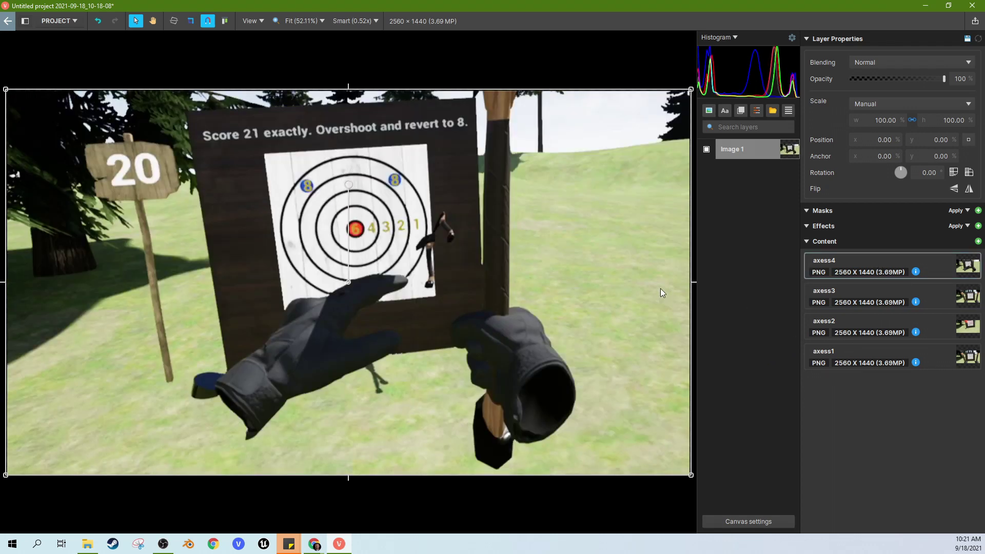
pyautogui.click(866, 291)
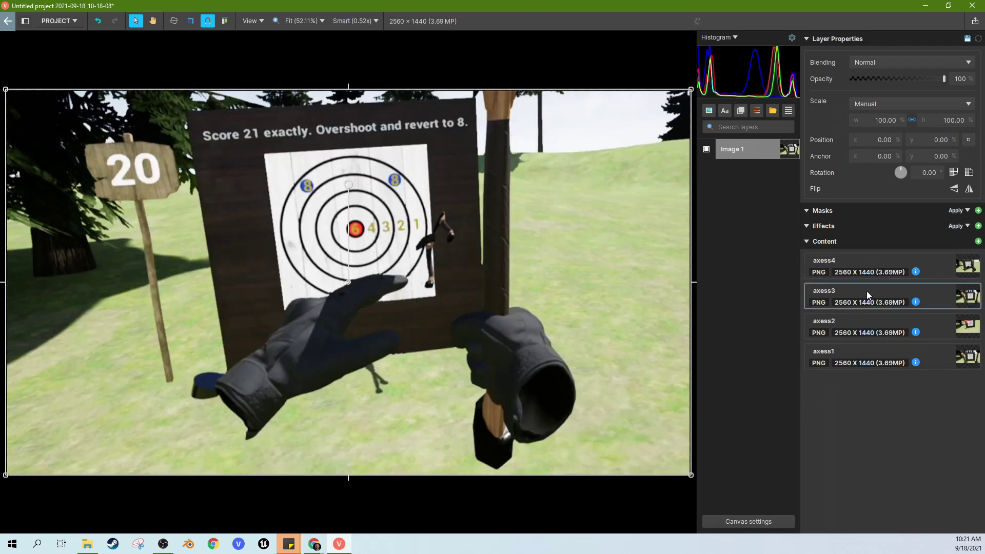
pyautogui.click(864, 260)
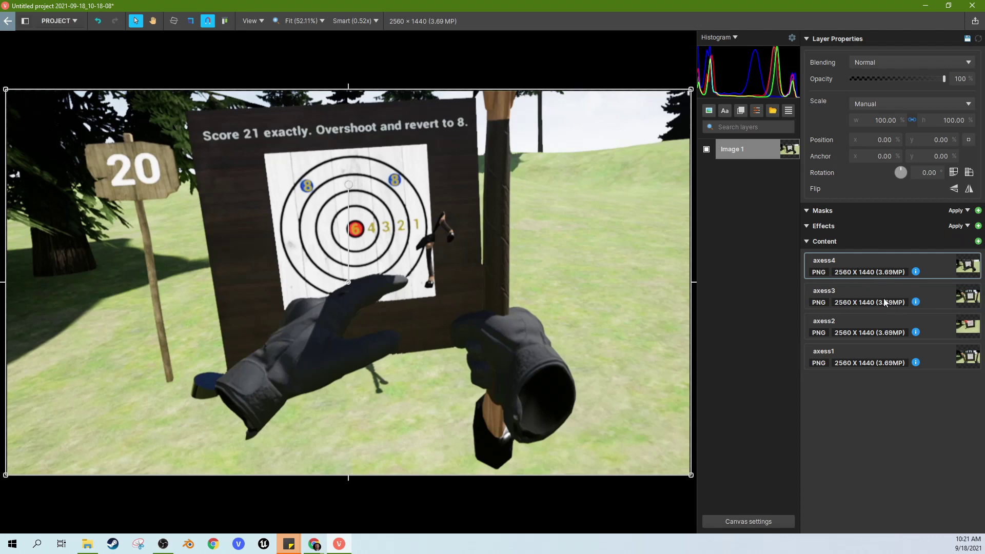
pyautogui.click(849, 284)
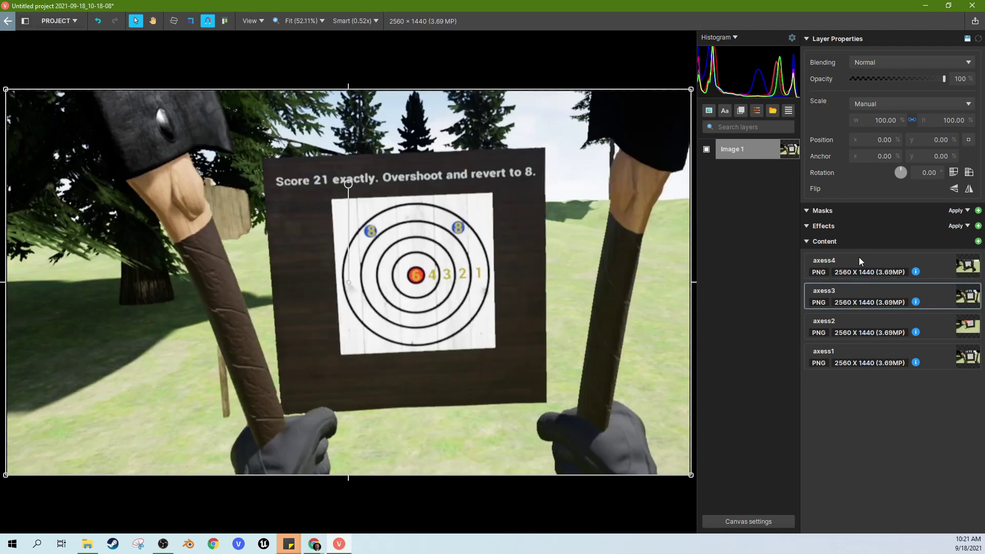
pyautogui.click(860, 257)
pyautogui.click(979, 225)
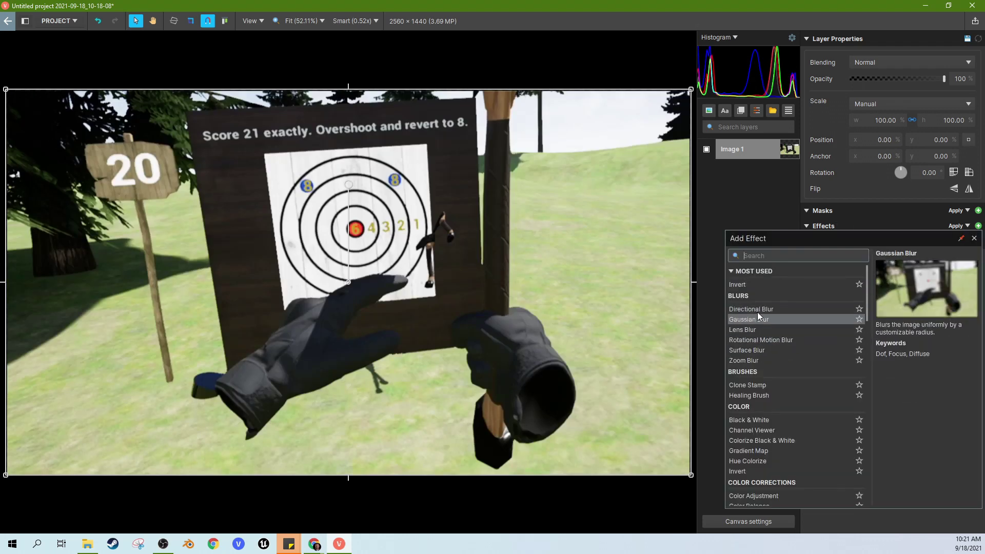
# Add a Zoom Blur effect to the screenshot layer.
pyautogui.click(753, 361)
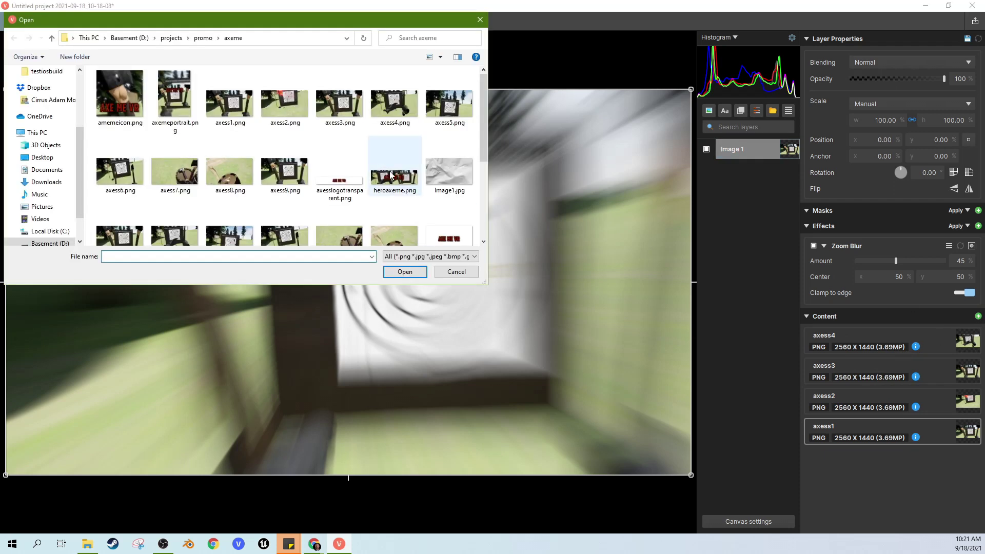
pyautogui.scroll(-3, 392, 177)
pyautogui.scroll(2, 339, 167)
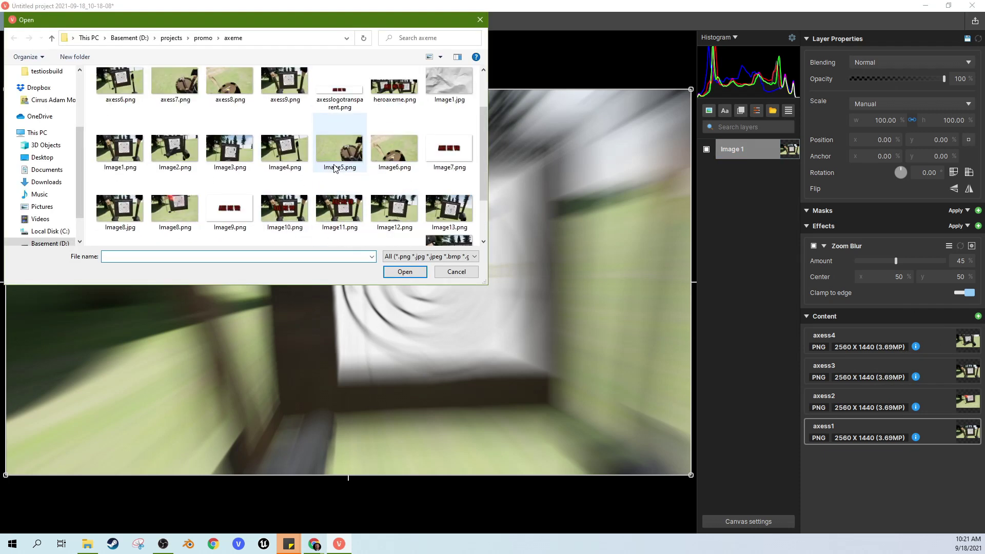
pyautogui.scroll(1, 331, 165)
# Add axess9.png and axess8.png to the layer's content.
pyautogui.click(285, 154)
pyautogui.click(405, 271)
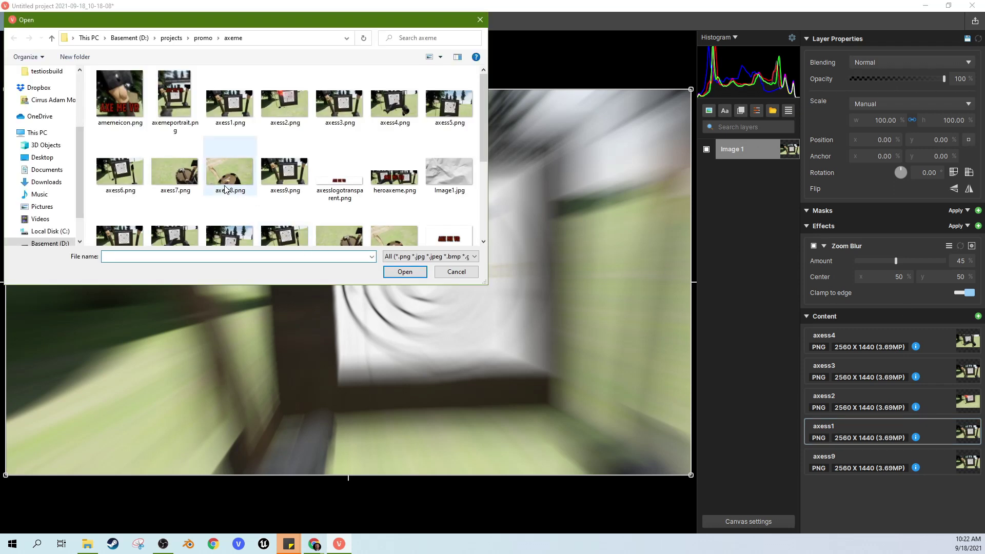
pyautogui.click(229, 183)
pyautogui.click(408, 273)
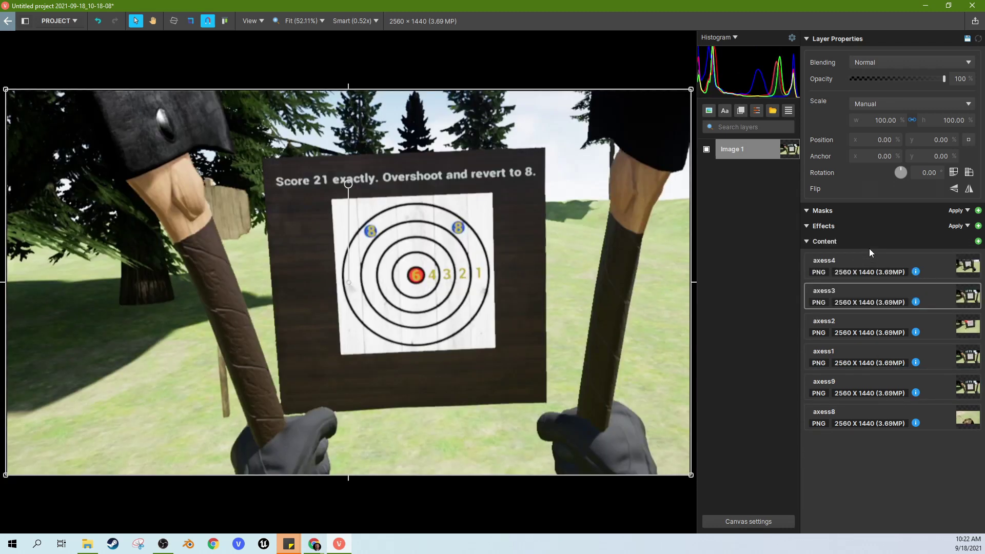
# Preview the content screenshots down to axess9, return to axess4, and open the PROJECT menu.
pyautogui.click(868, 267)
pyautogui.click(879, 294)
pyautogui.click(879, 331)
pyautogui.click(881, 354)
pyautogui.click(880, 381)
pyautogui.click(871, 262)
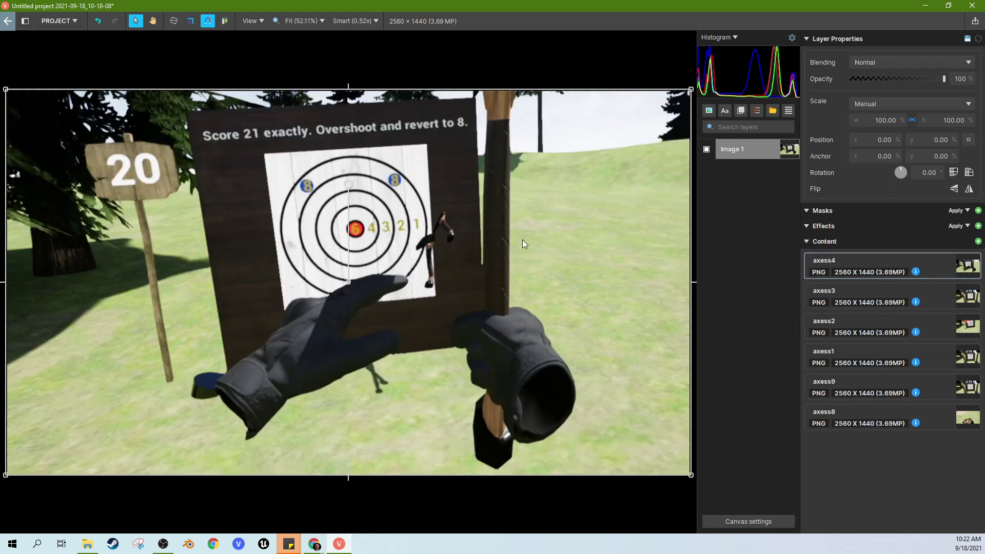
pyautogui.click(70, 22)
# Export the canvas as a Medium quality JPEG, reaching the Export Location dialog.
pyautogui.click(90, 131)
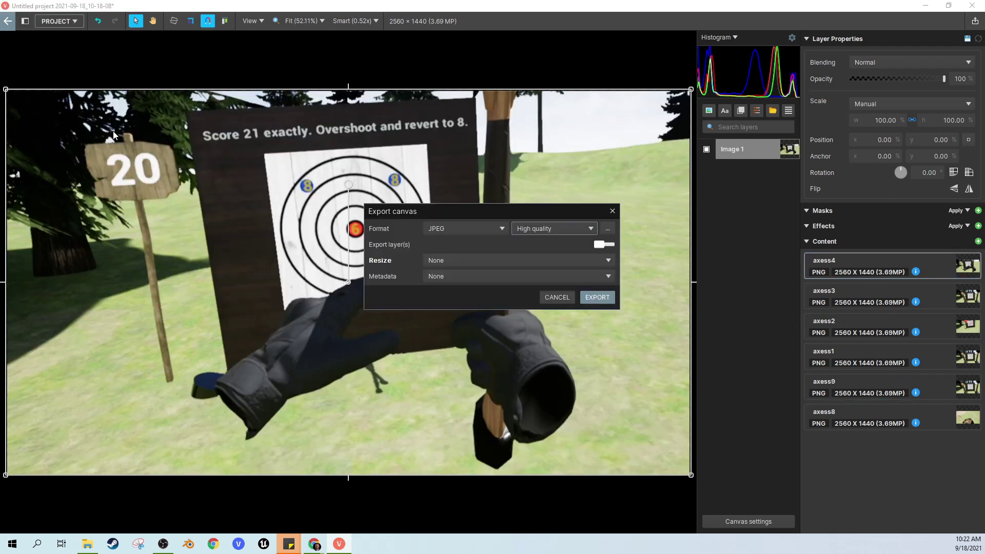
pyautogui.click(550, 229)
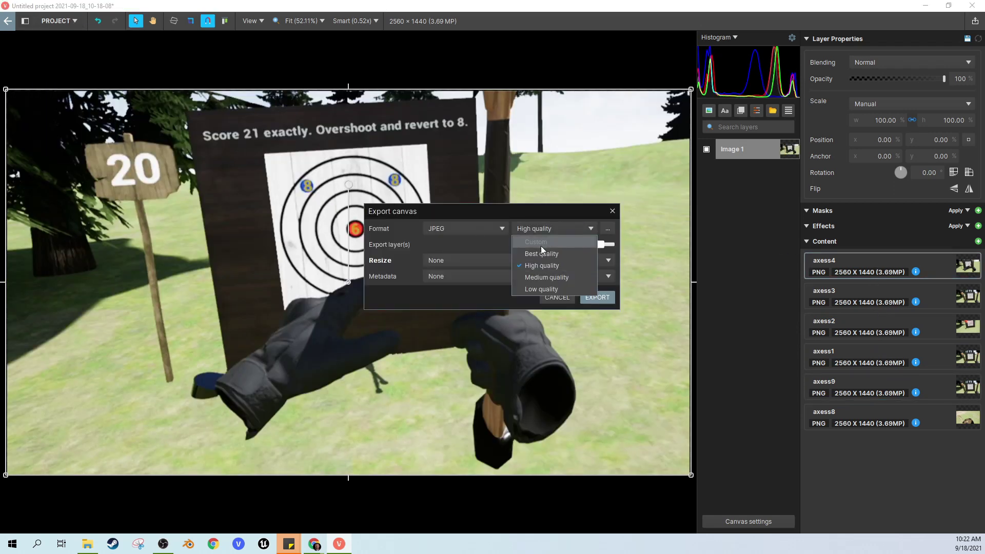
pyautogui.click(542, 279)
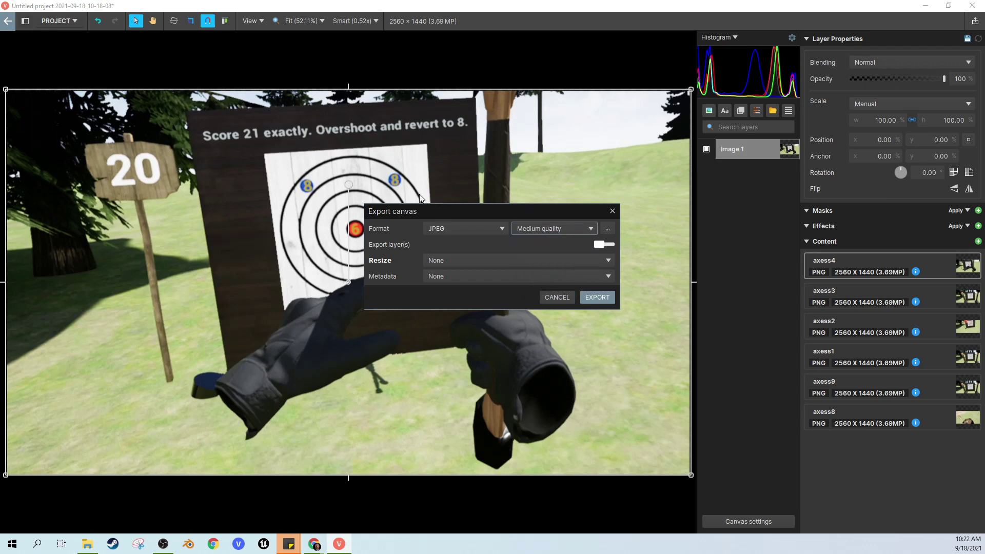
pyautogui.click(596, 297)
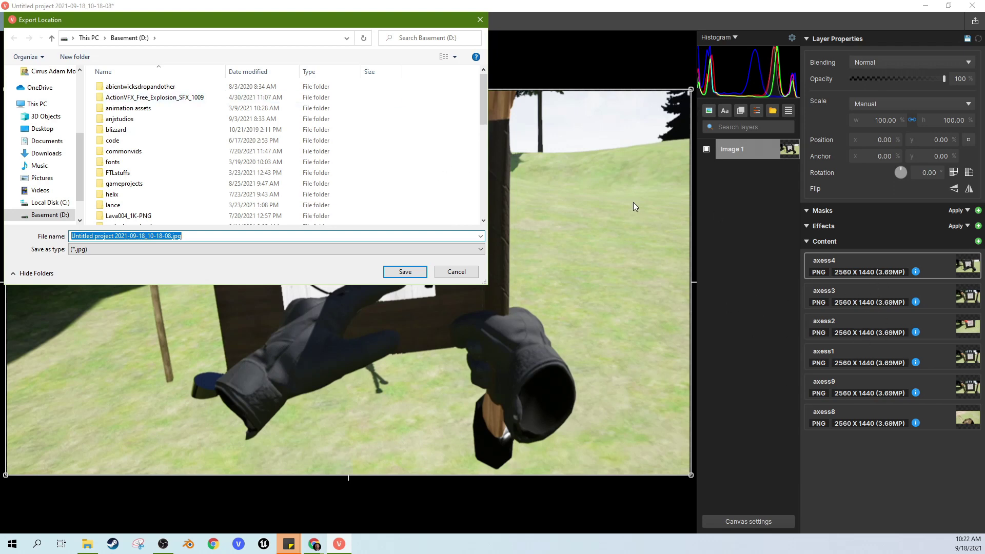
pyautogui.moveTo(423, 25); pyautogui.dragTo(501, 56)
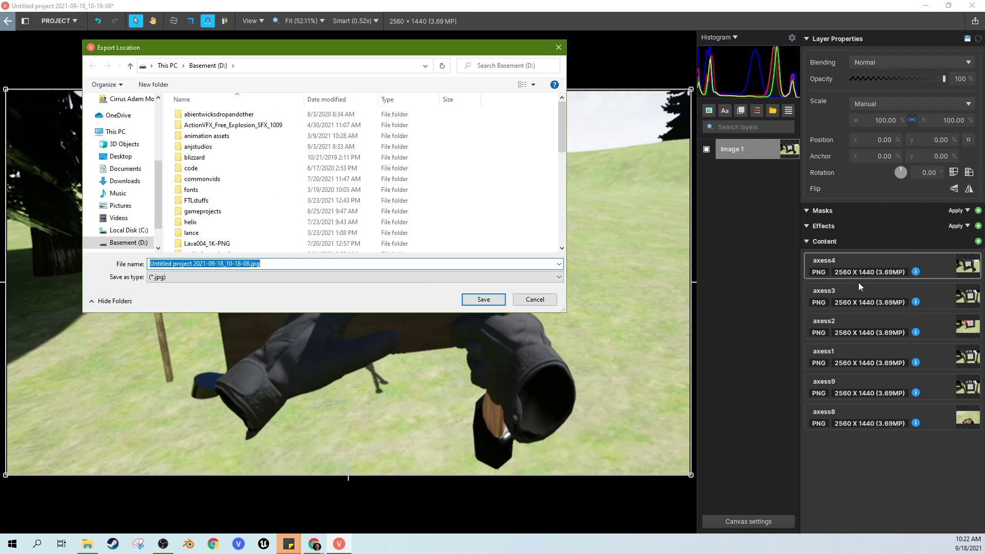